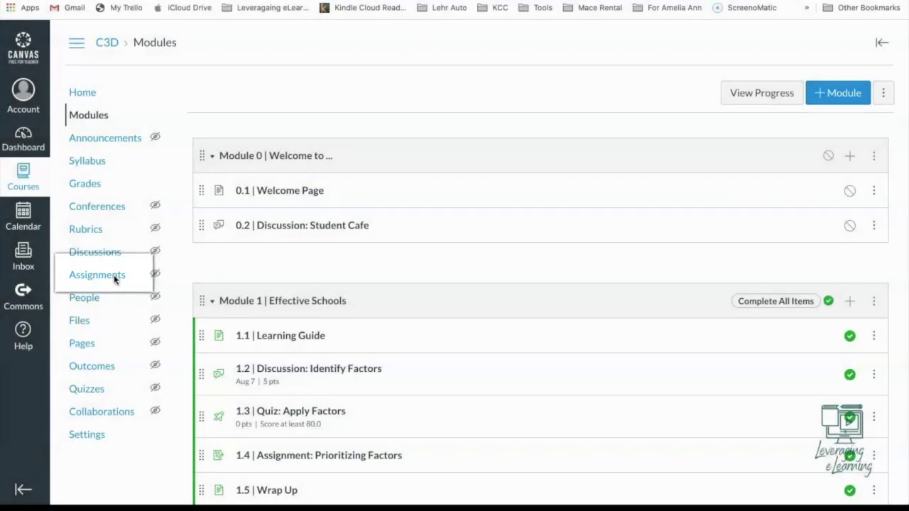
- Go from the course modules to the C3D course's Assignments page
{"action": "left_click", "coordinate": [114, 279]}
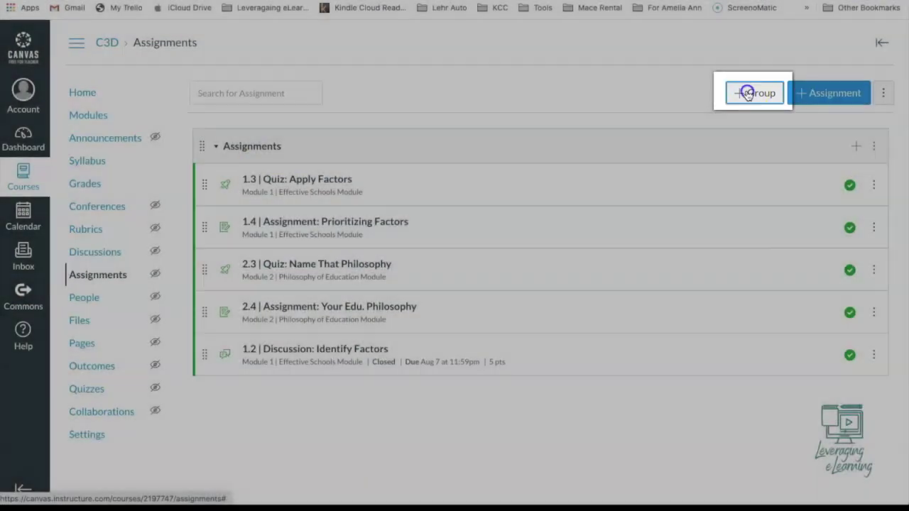
{"action": "left_click", "coordinate": [748, 94]}
- Create a new assignment group named Assessments
{"action": "left_click", "coordinate": [501, 251]}
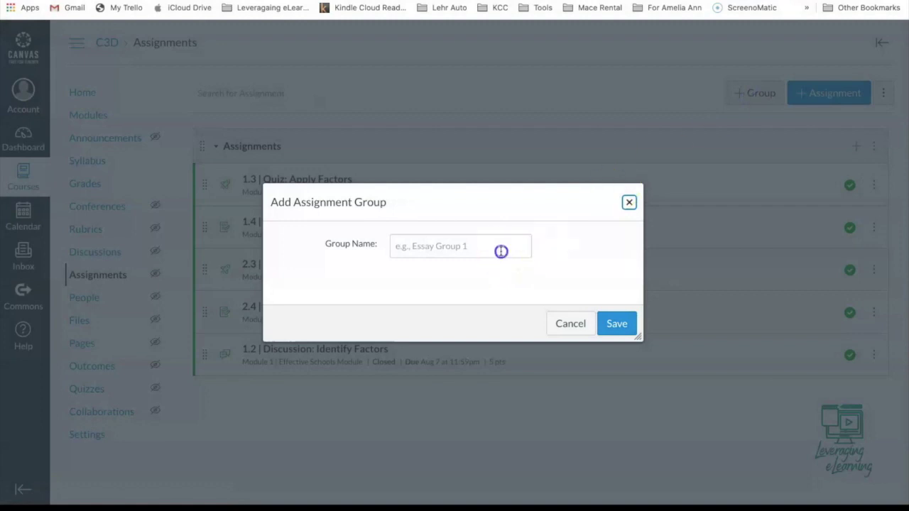
{"action": "type", "text": "Assess"}
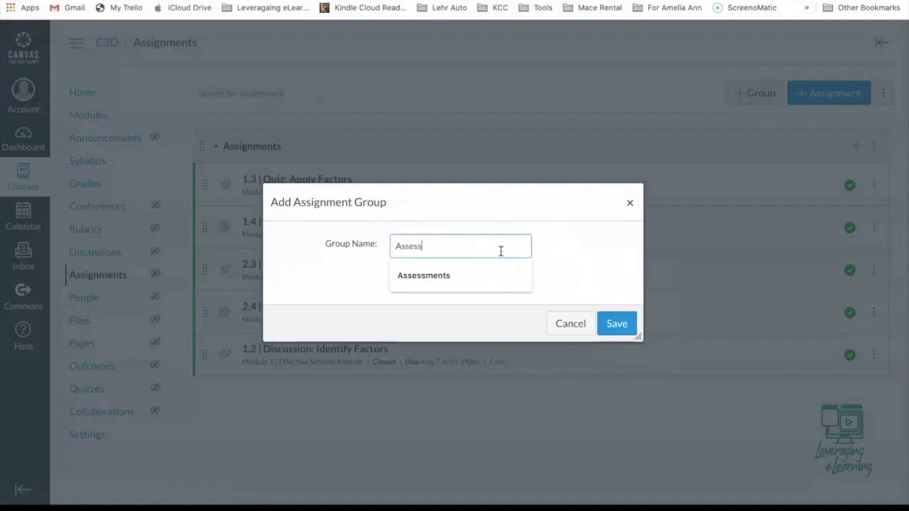
{"action": "type", "text": "ments"}
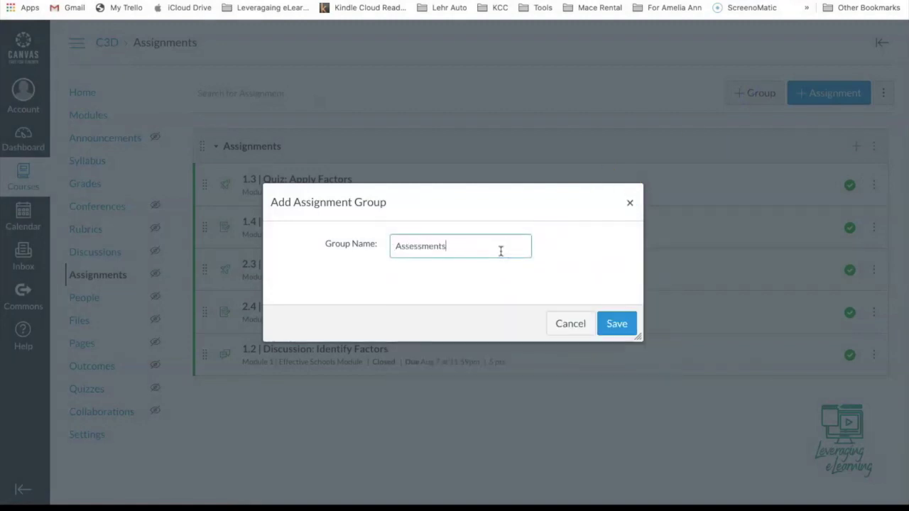
{"action": "left_click", "coordinate": [611, 324]}
{"action": "left_click", "coordinate": [611, 324]}
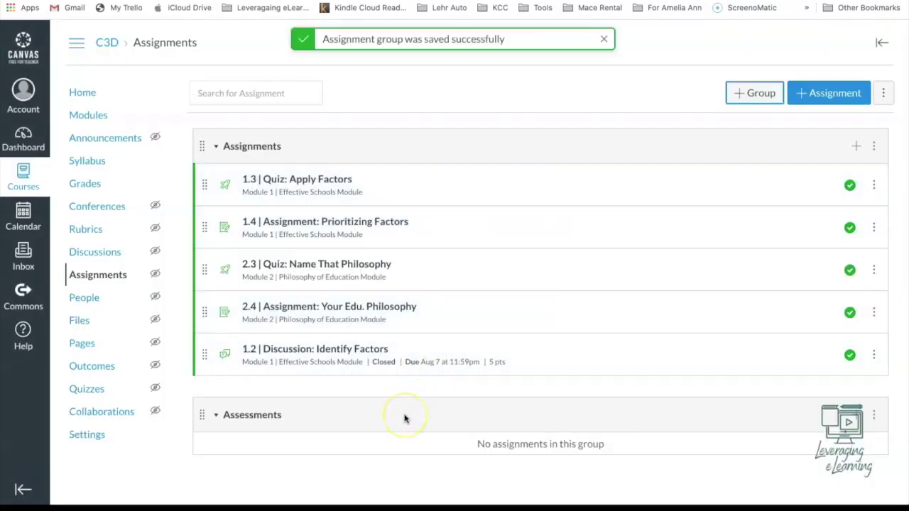
- Create a second assignment group named Discussions
{"action": "left_click", "coordinate": [754, 95]}
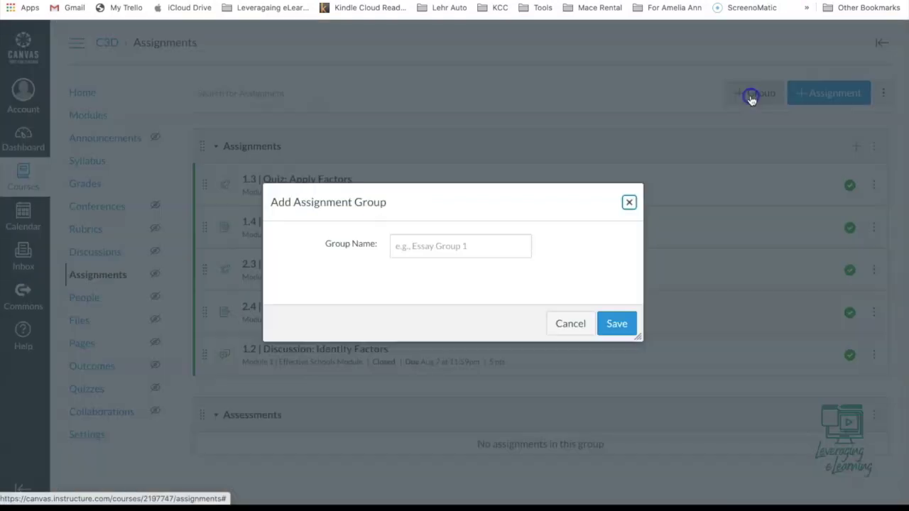
{"action": "left_click", "coordinate": [455, 249]}
{"action": "type", "text": "Dis"}
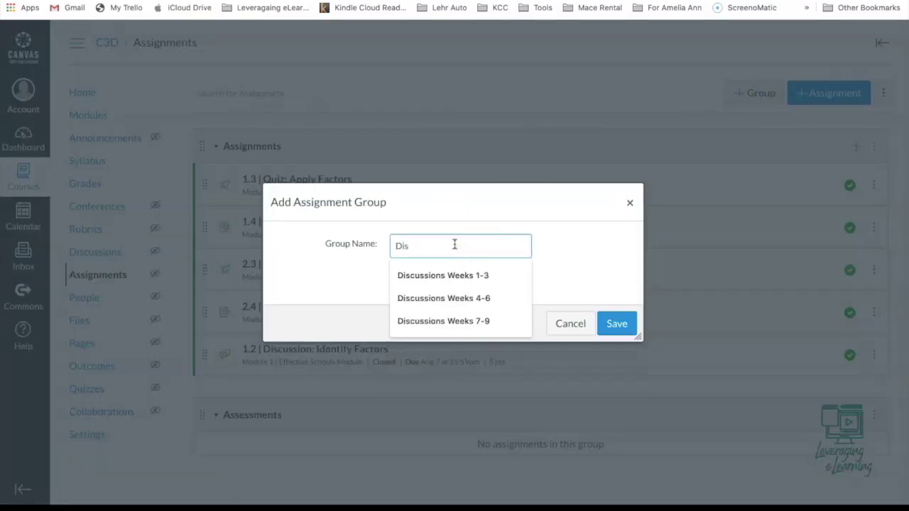
{"action": "type", "text": "cussions"}
{"action": "left_click", "coordinate": [616, 323]}
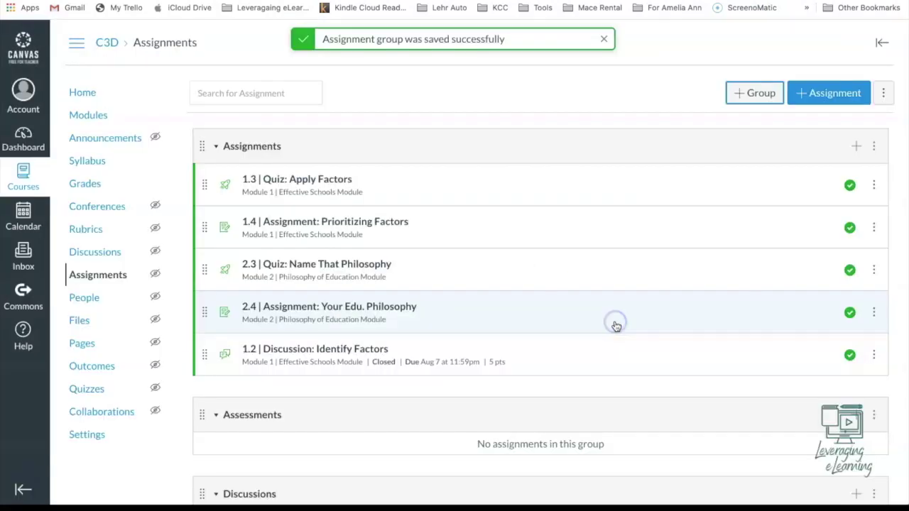
- Drag quiz 2.3 Name That Philosophy into Assessments and discussion 1.2 Identify Factors into Discussions
{"action": "scroll", "coordinate": [616, 327], "scroll_direction": "down", "scroll_amount": 1}
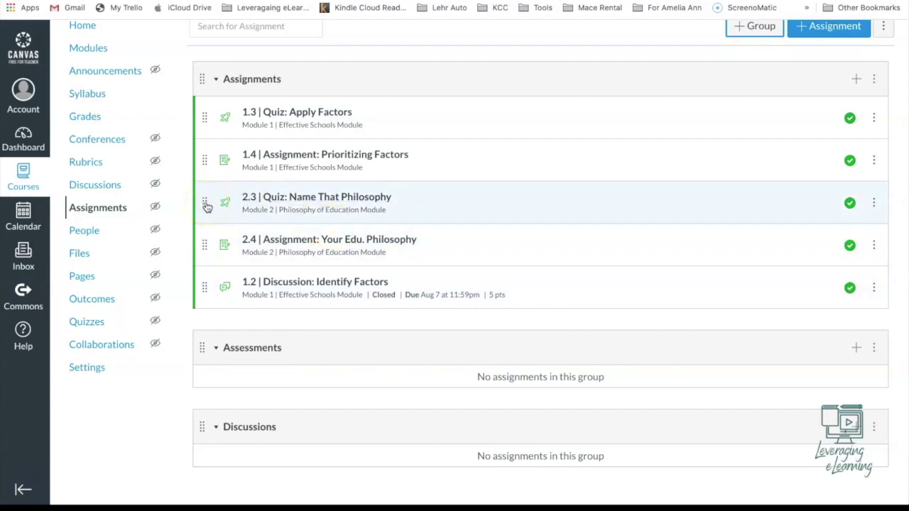
{"action": "left_click", "coordinate": [206, 205]}
{"action": "left_click_drag", "start_coordinate": [205, 199], "coordinate": [213, 357]}
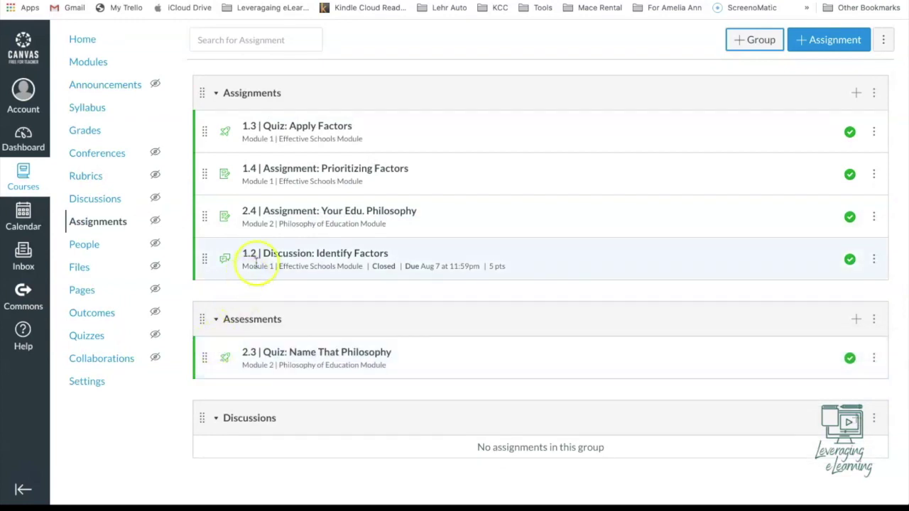
{"action": "left_click_drag", "start_coordinate": [206, 261], "coordinate": [208, 436]}
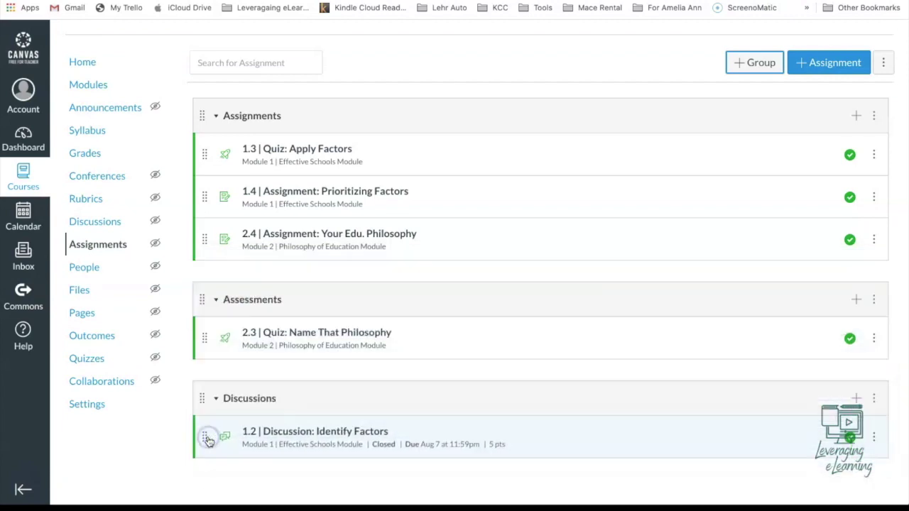
{"action": "left_click", "coordinate": [467, 79]}
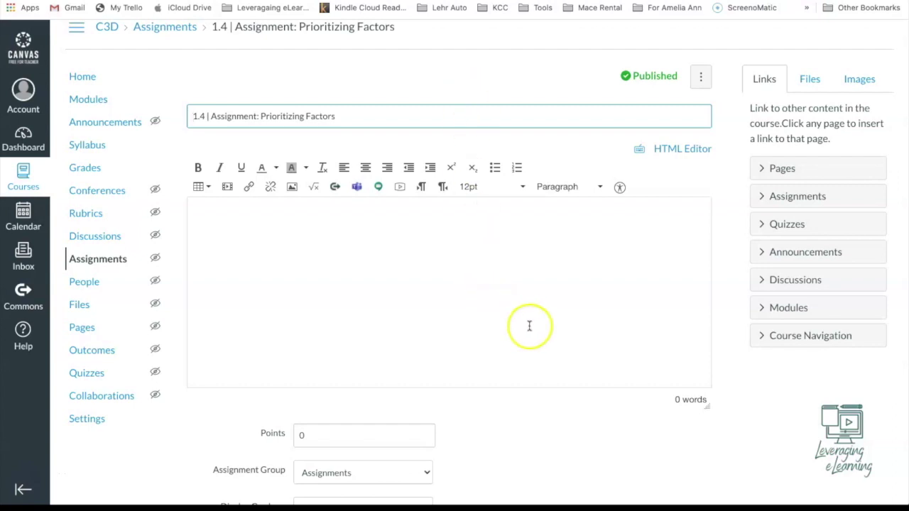
- Change assignment 1.4 Prioritizing Factors' group to Assessments and save it
{"action": "scroll", "coordinate": [570, 479], "scroll_direction": "down", "scroll_amount": 5}
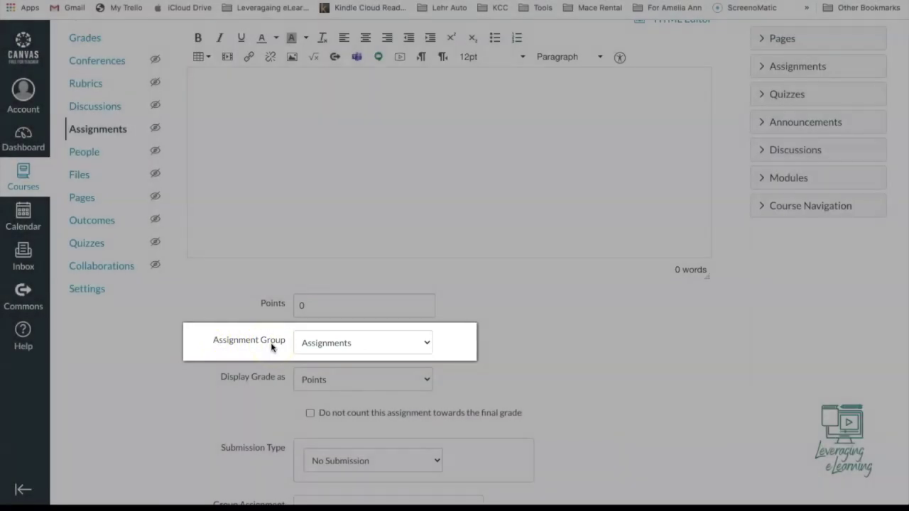
{"action": "scroll", "coordinate": [398, 347], "scroll_direction": "down", "scroll_amount": 1}
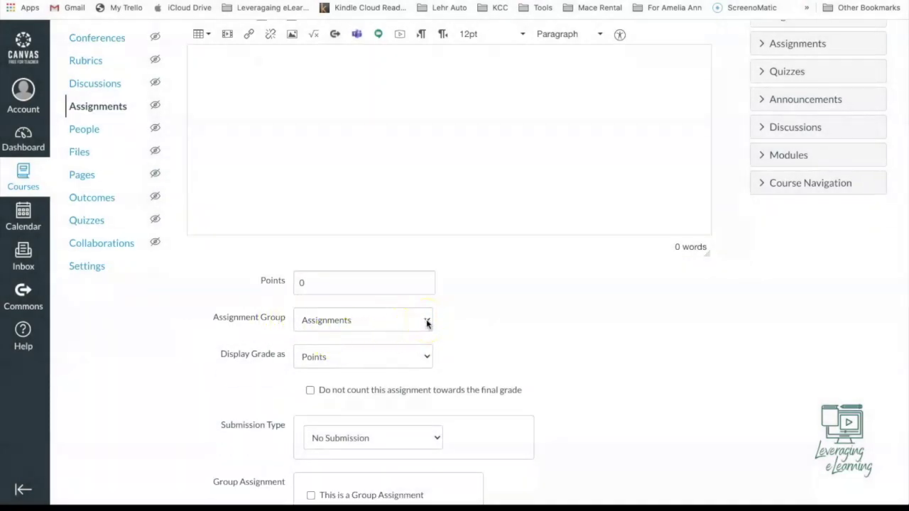
{"action": "left_click", "coordinate": [426, 323]}
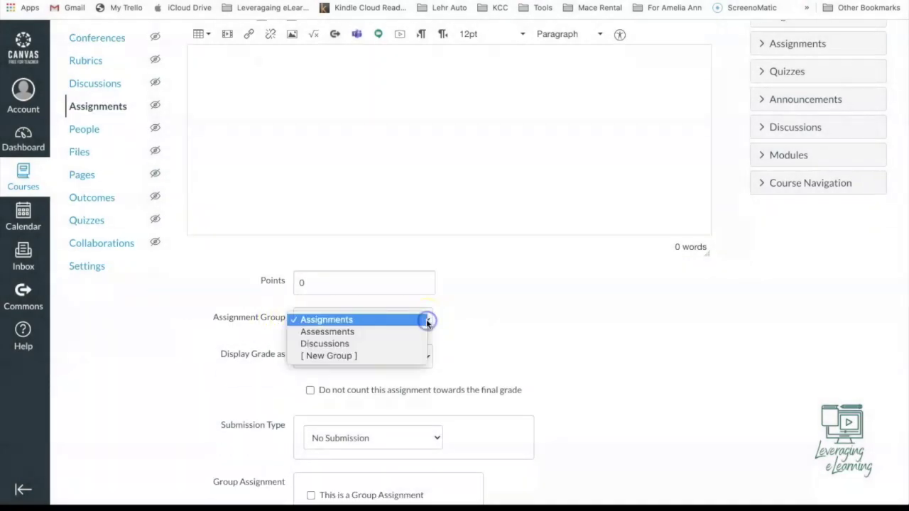
{"action": "left_click", "coordinate": [328, 333]}
{"action": "left_click", "coordinate": [512, 345]}
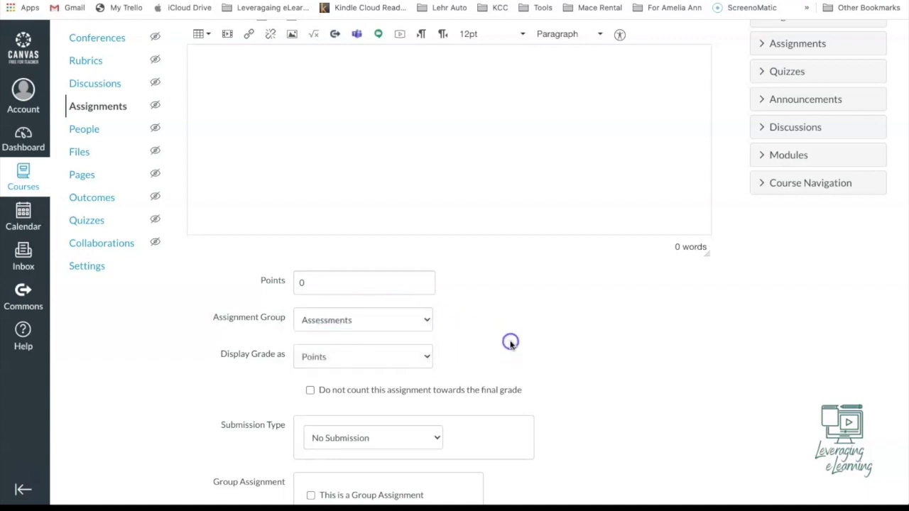
{"action": "left_click", "coordinate": [527, 343]}
{"action": "left_click", "coordinate": [465, 110]}
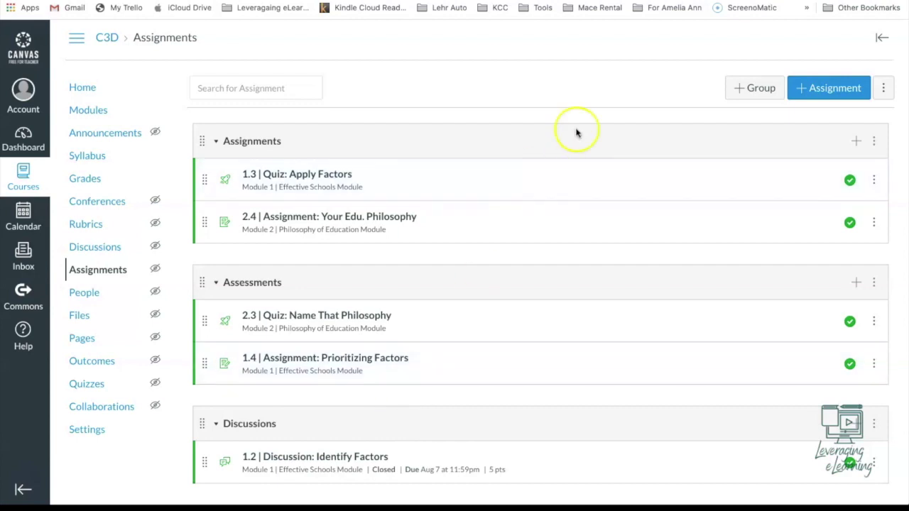
- Enable 'Weight final grade based on assignment groups' in the Assignment Groups Weight settings
{"action": "left_click", "coordinate": [885, 95]}
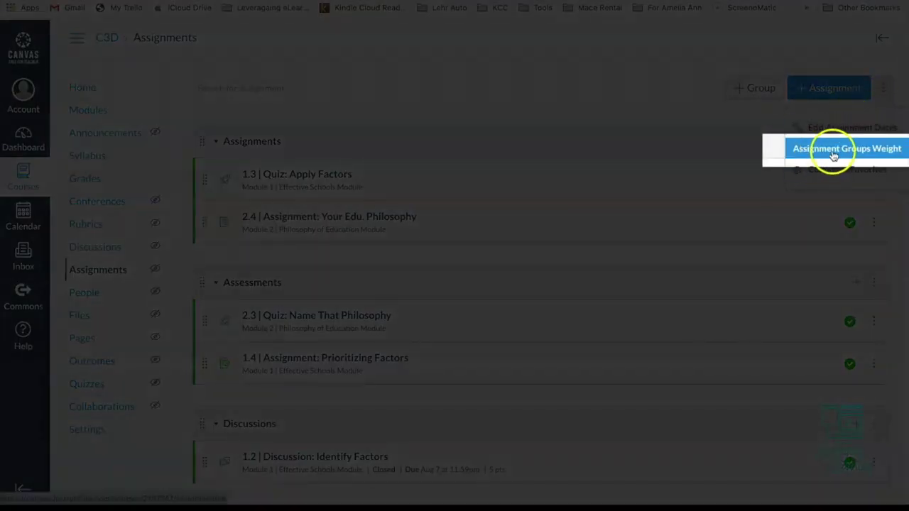
{"action": "left_click", "coordinate": [868, 152]}
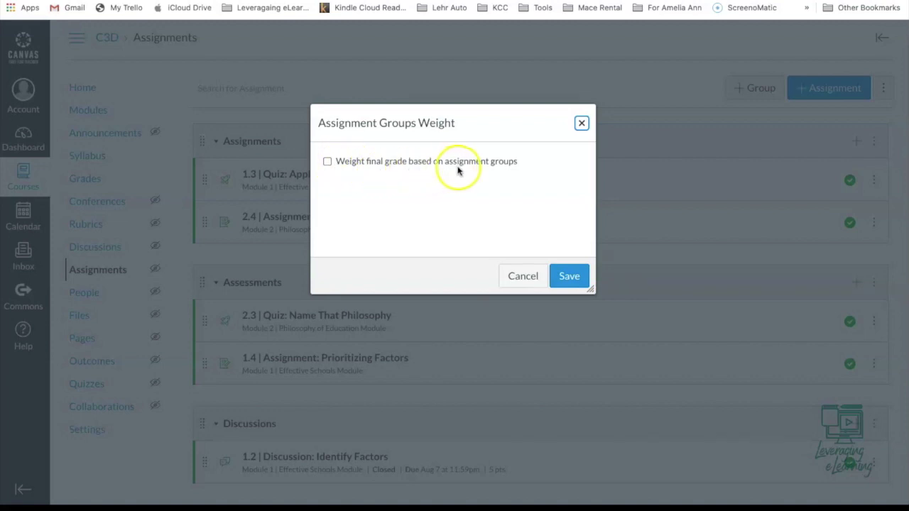
{"action": "left_click", "coordinate": [328, 162]}
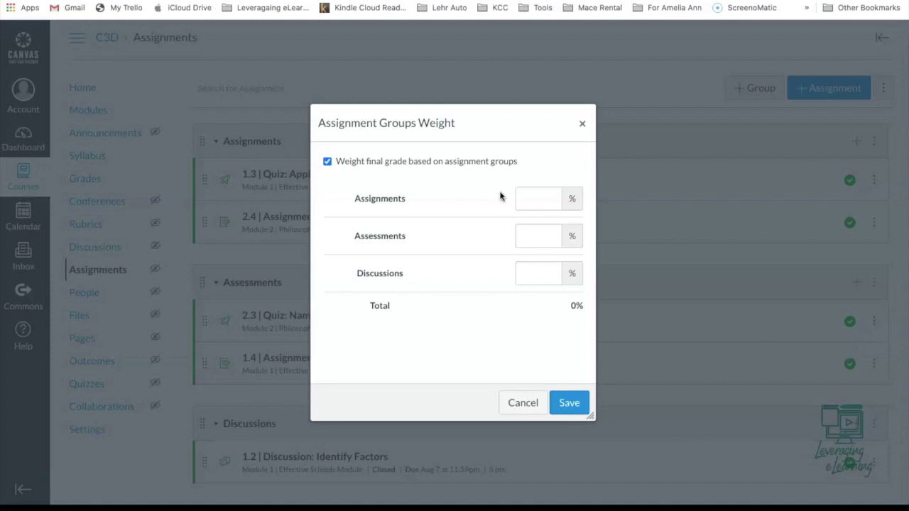
{"action": "left_click", "coordinate": [466, 243]}
- Enter weights of 50% Assessments, 30% Assignments and 20% Discussions, then save
{"action": "left_click", "coordinate": [529, 238]}
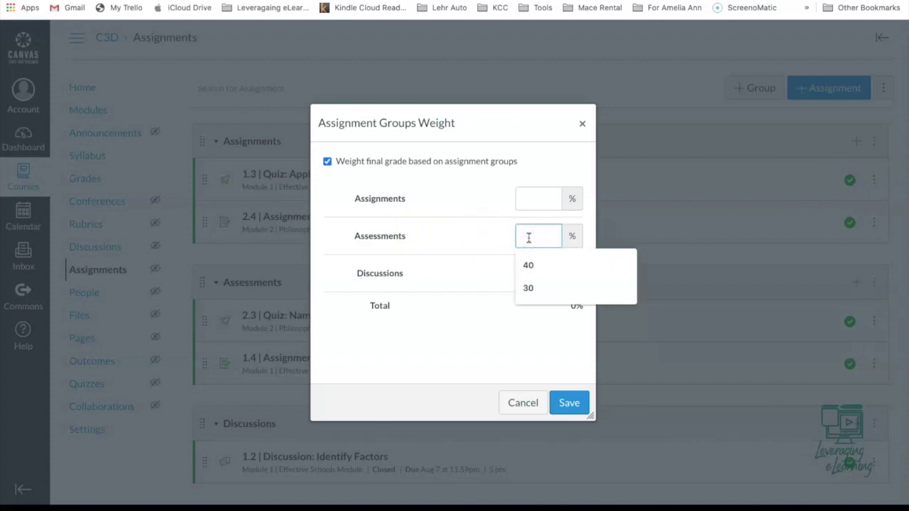
{"action": "type", "text": "50"}
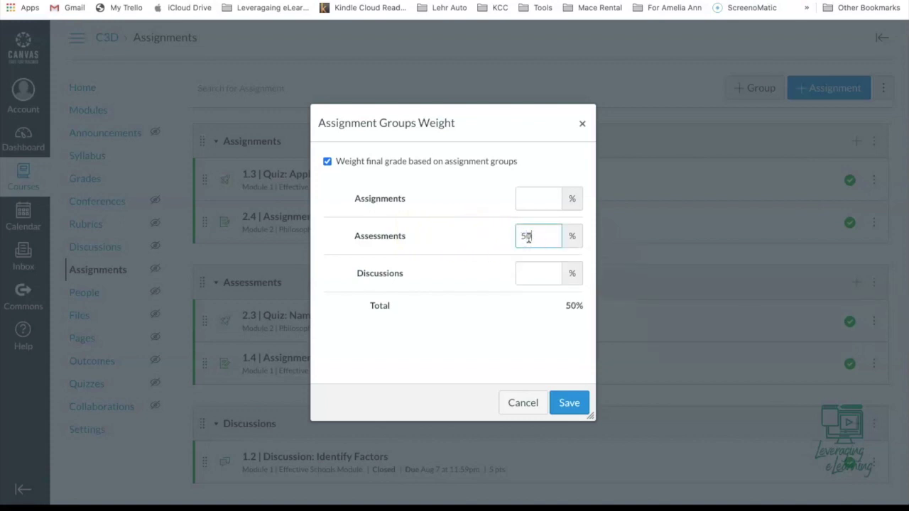
{"action": "left_click", "coordinate": [479, 254]}
{"action": "key", "text": "Tab"}
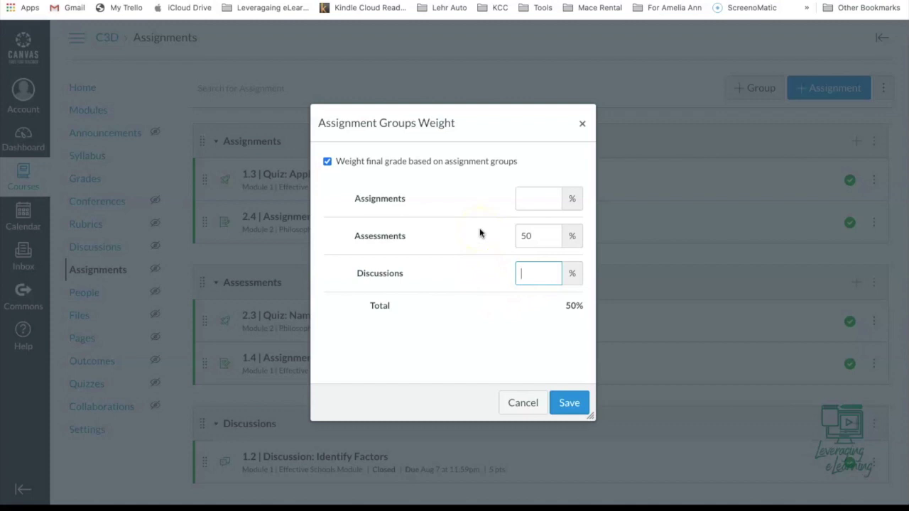
{"action": "left_click", "coordinate": [532, 202]}
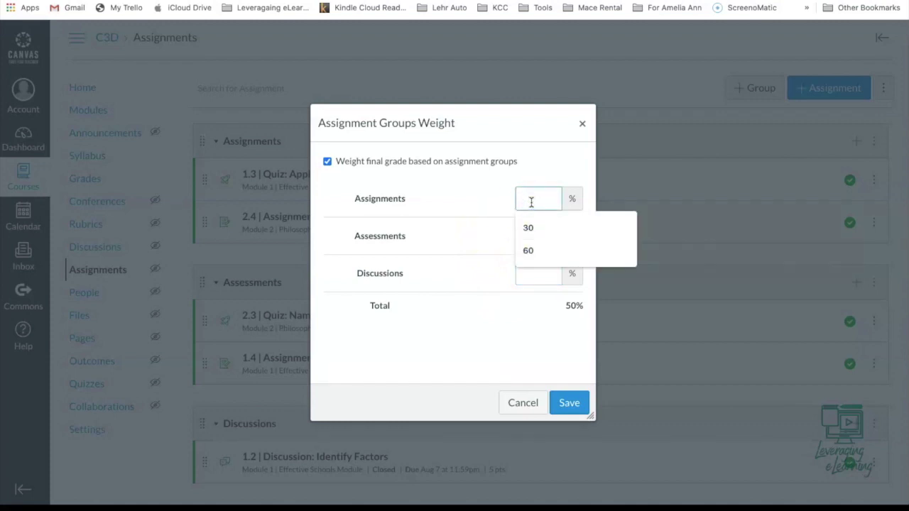
{"action": "type", "text": "30"}
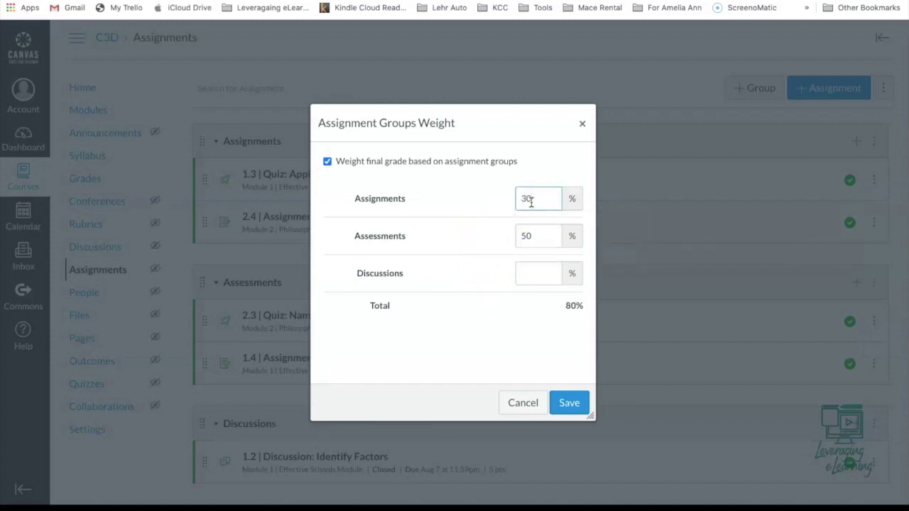
{"action": "left_click", "coordinate": [489, 273]}
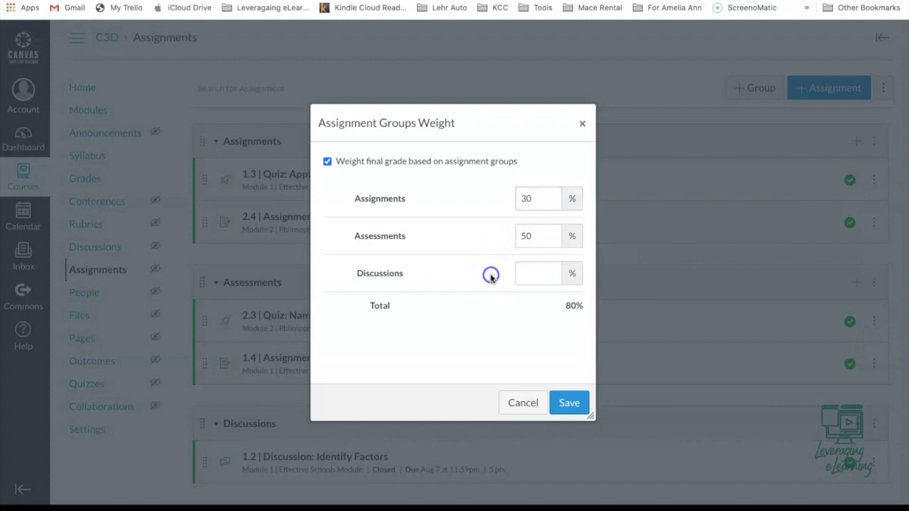
{"action": "left_click", "coordinate": [542, 274]}
{"action": "type", "text": "20"}
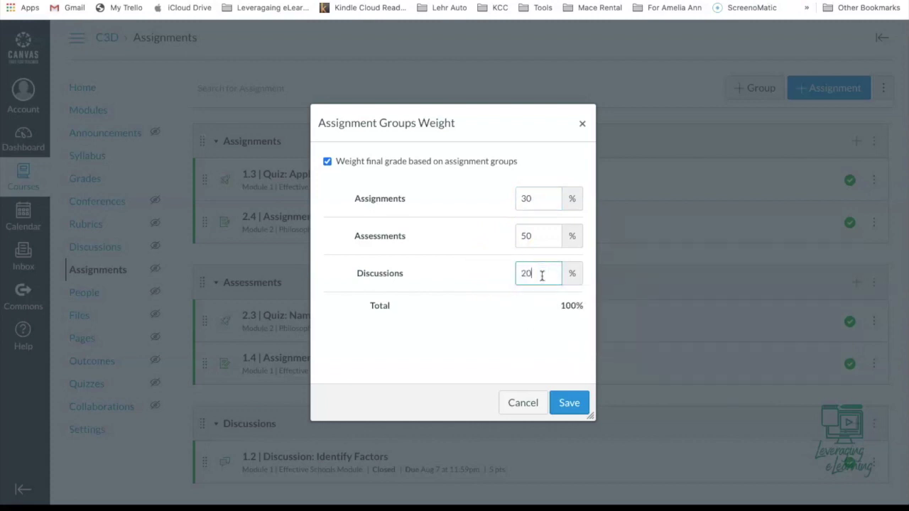
{"action": "left_click", "coordinate": [483, 275]}
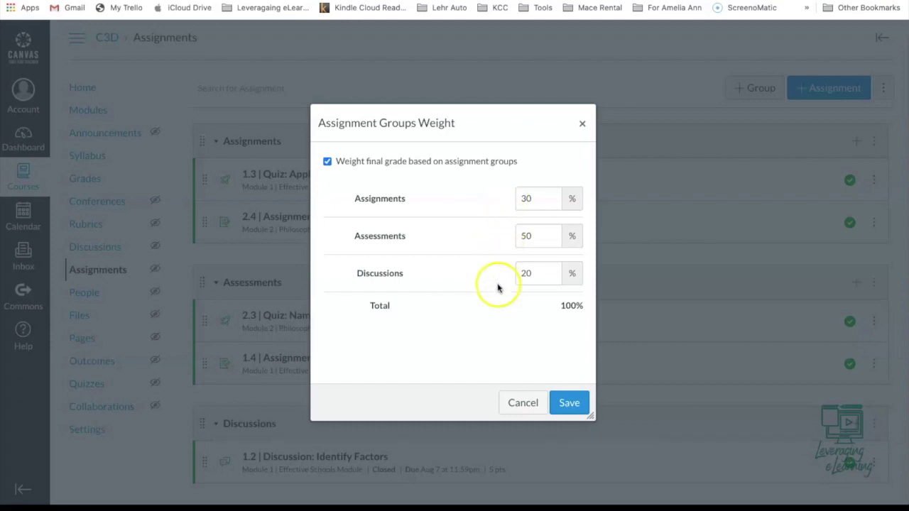
{"action": "left_click", "coordinate": [569, 403]}
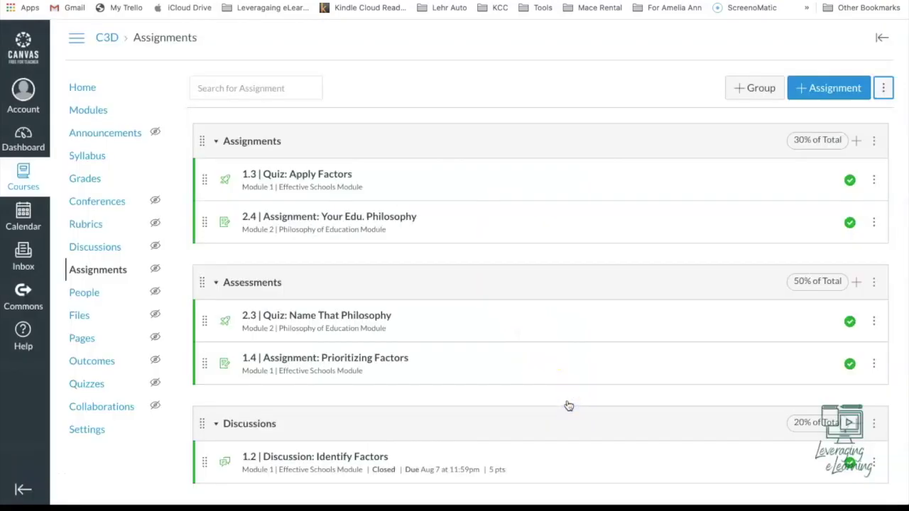
- Scroll the Assignments page to review the 30%, 50% and 20% weighted groups
{"action": "scroll", "coordinate": [569, 406], "scroll_direction": "down", "scroll_amount": 2}
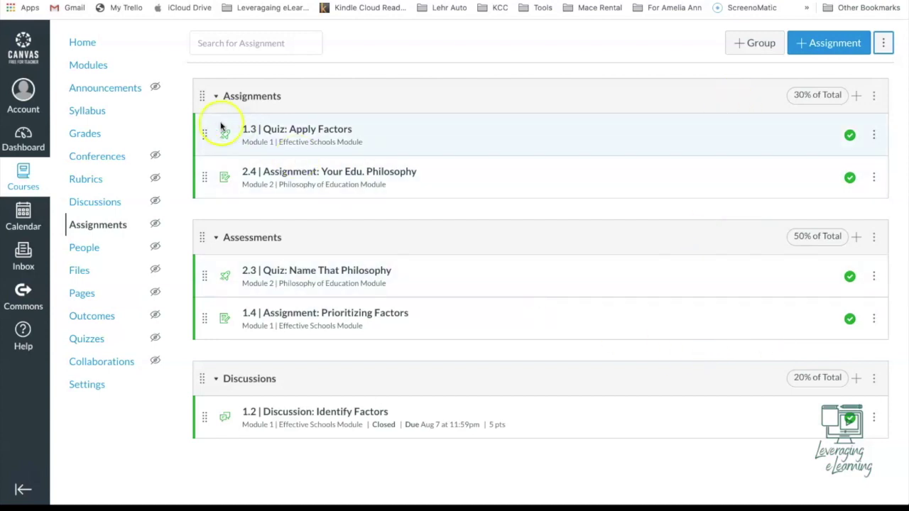
- Check the 30%, 50% and 20% group columns in the gradebook, then return to Modules
{"action": "left_click", "coordinate": [85, 135]}
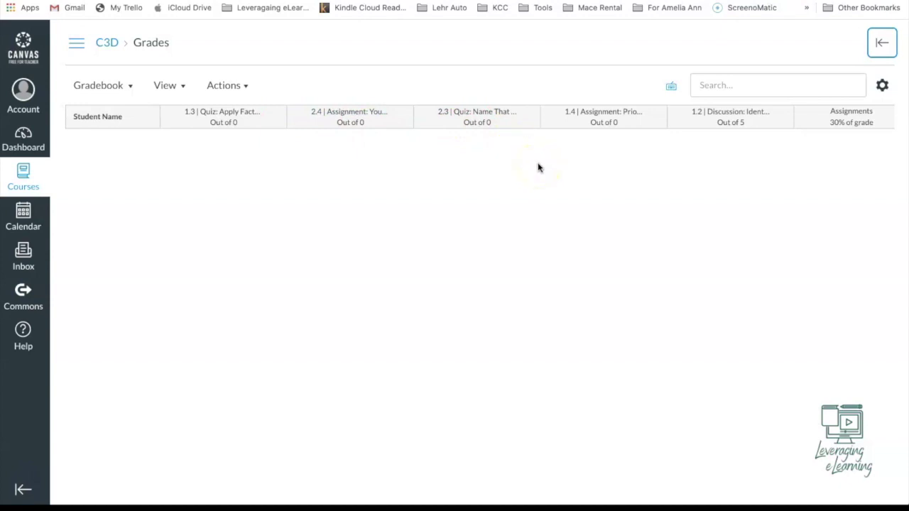
{"action": "scroll", "coordinate": [539, 167], "scroll_direction": "right", "scroll_amount": 5}
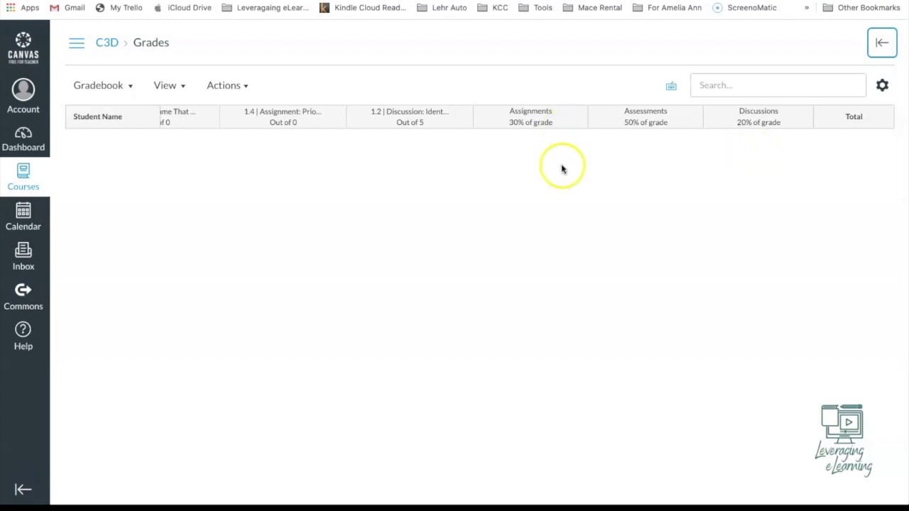
{"action": "mouse_move", "coordinate": [624, 127]}
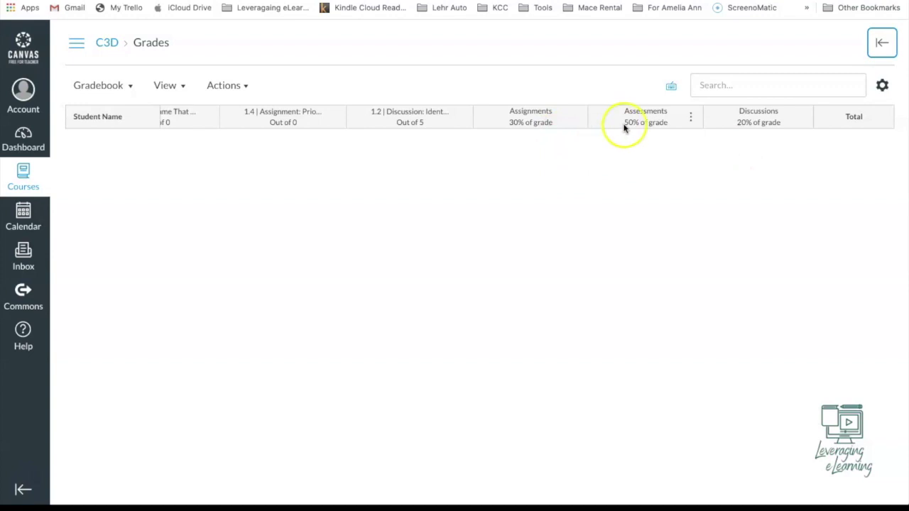
{"action": "left_click", "coordinate": [760, 139]}
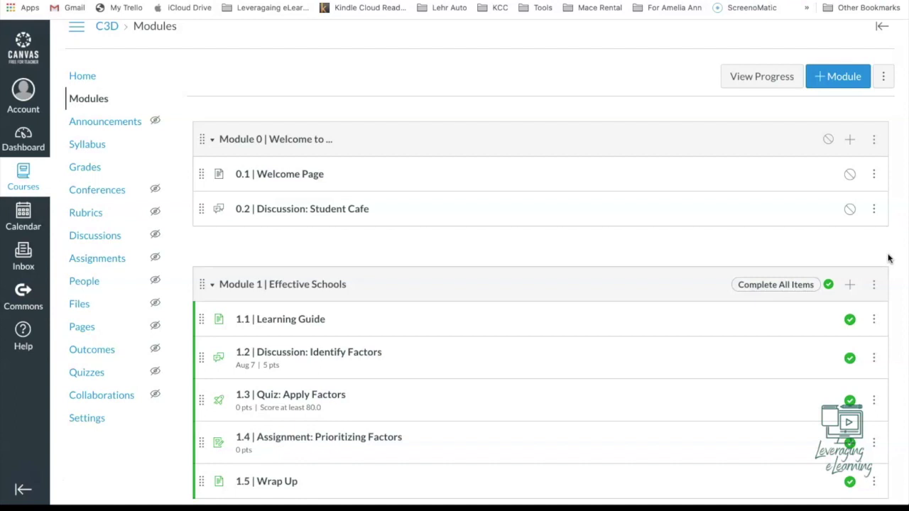
- Add a new assignment named '2.5 Added Assignment' to Module 2
{"action": "scroll", "coordinate": [888, 258], "scroll_direction": "down", "scroll_amount": 5}
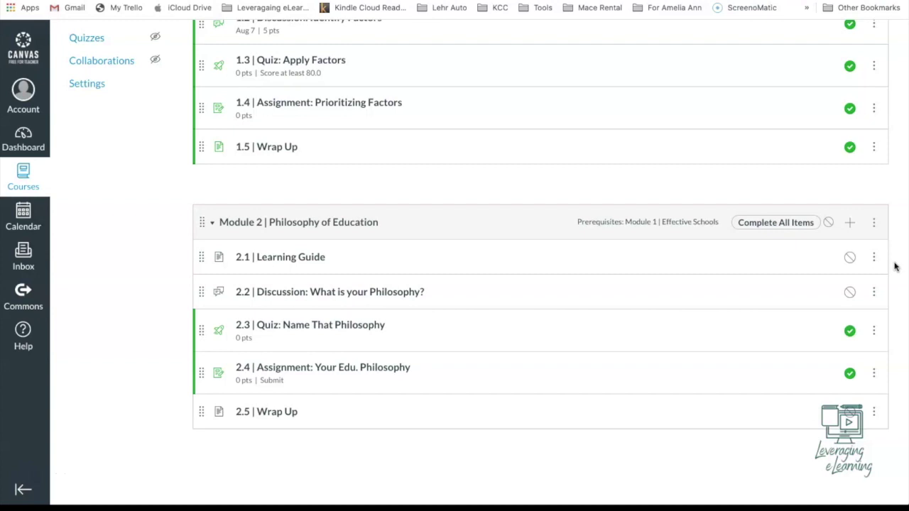
{"action": "left_click", "coordinate": [848, 223]}
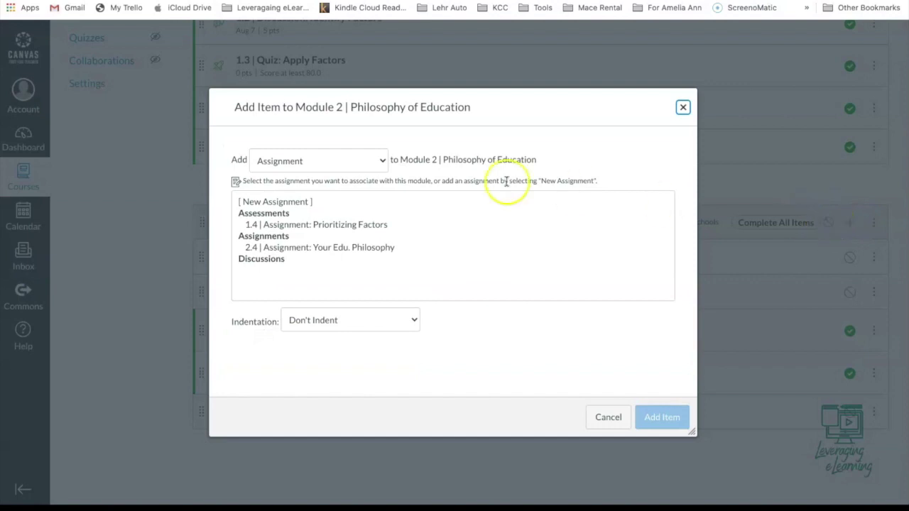
{"action": "left_click", "coordinate": [358, 162]}
{"action": "left_click", "coordinate": [360, 163]}
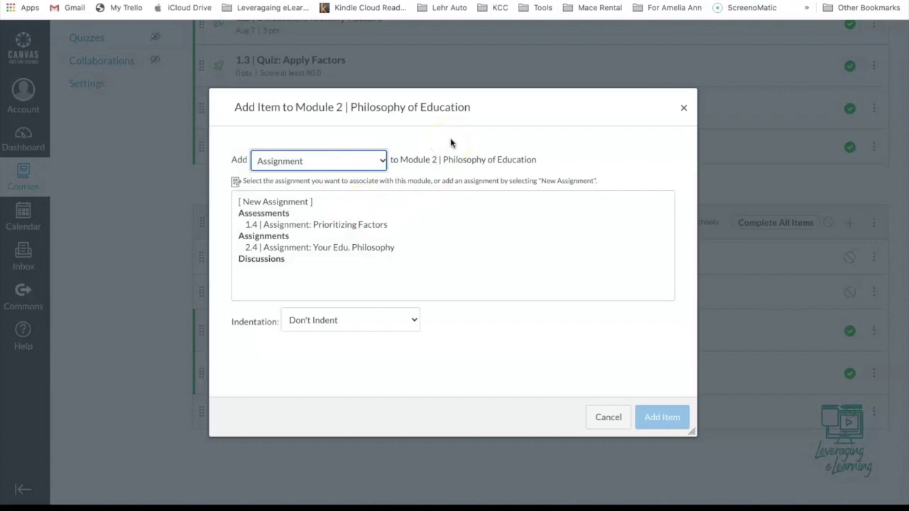
{"action": "left_click", "coordinate": [264, 203]}
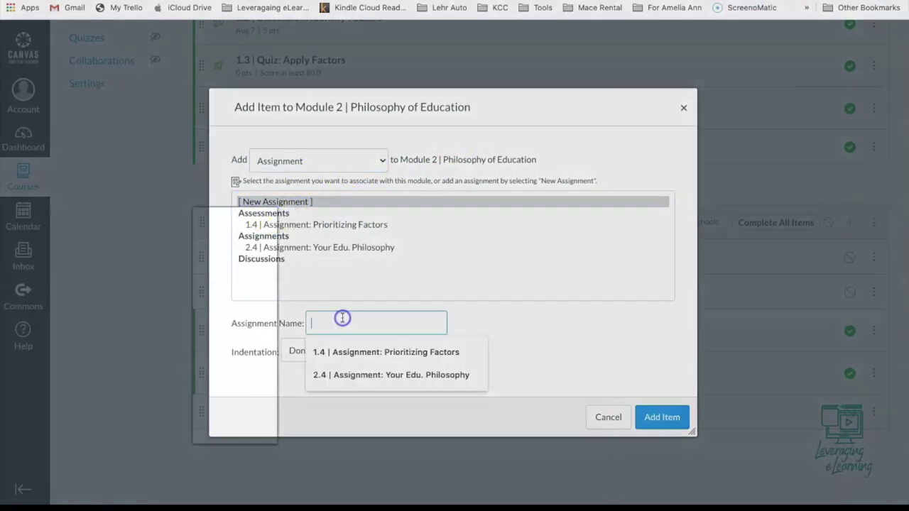
{"action": "type", "text": "2"}
{"action": "left_click_drag", "start_coordinate": [471, 110], "coordinate": [563, 112]}
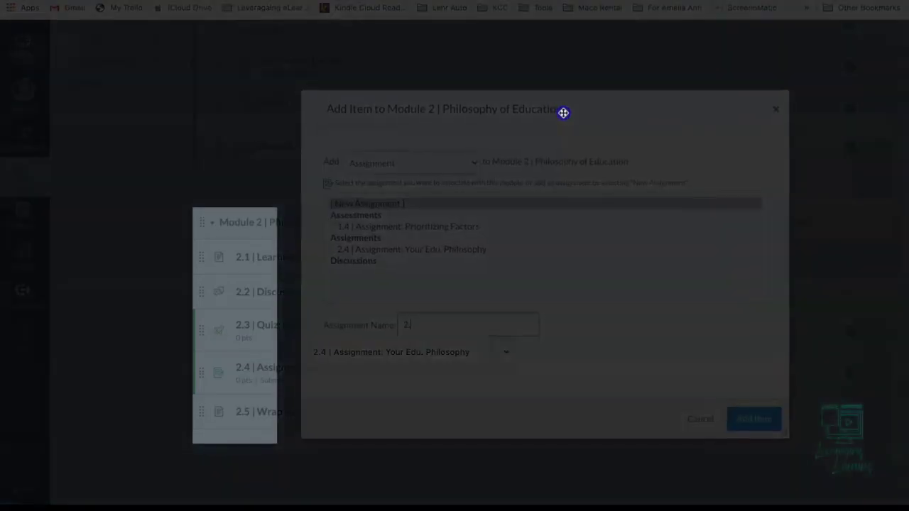
{"action": "left_click", "coordinate": [558, 274]}
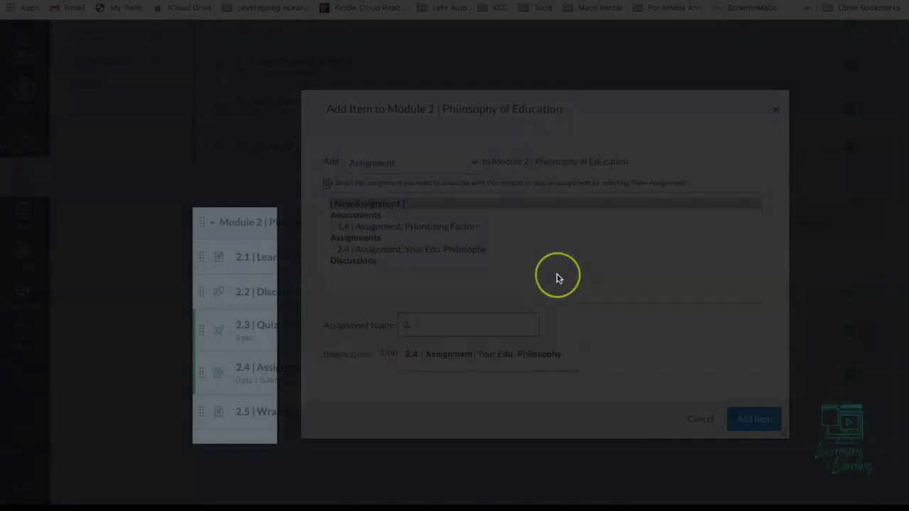
{"action": "type", "text": ".5"}
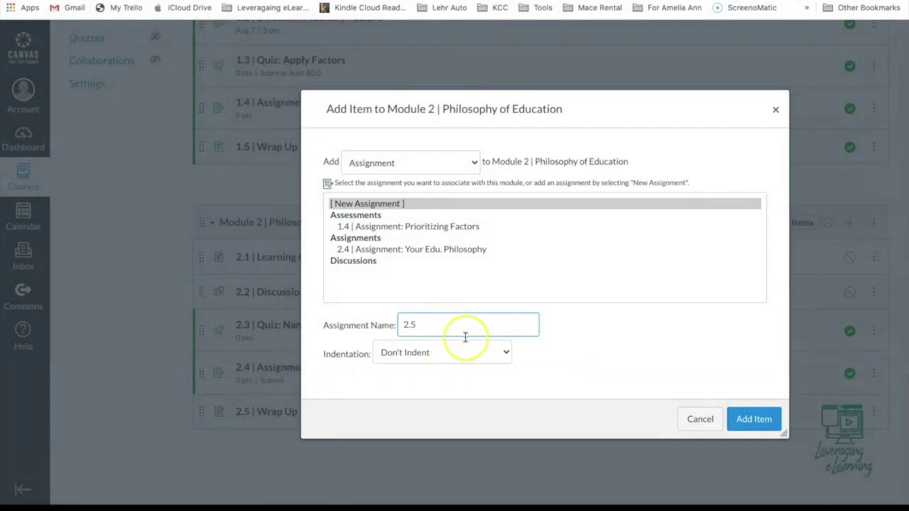
{"action": "type", "text": "Added "}
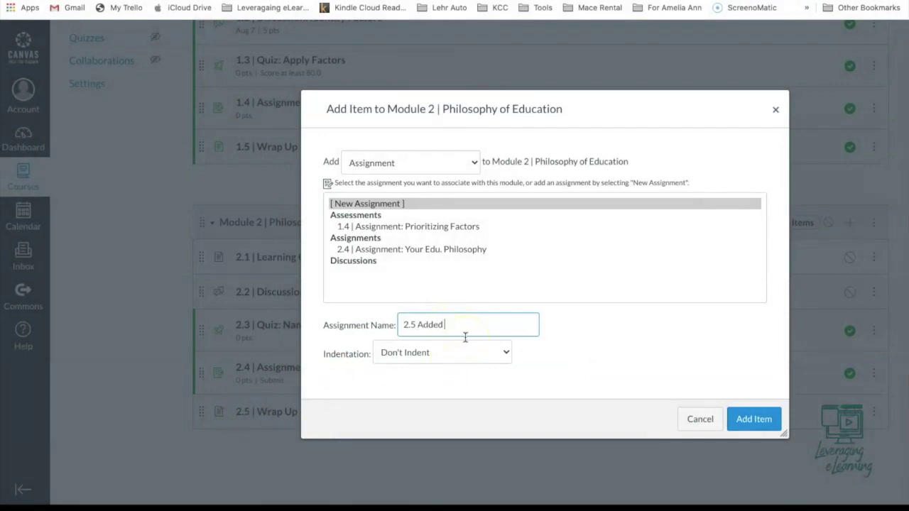
{"action": "type", "text": "Assignment"}
{"action": "left_click", "coordinate": [753, 424]}
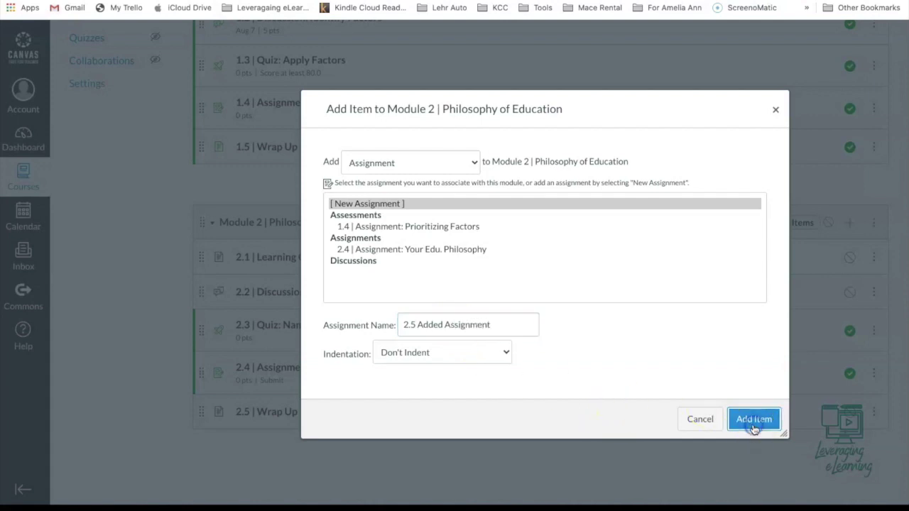
- Move 2.5 Added Assignment above Wrap Up and retitle the wrap-up '2.6 | Wrap Up'
{"action": "scroll", "coordinate": [725, 359], "scroll_direction": "down", "scroll_amount": 1}
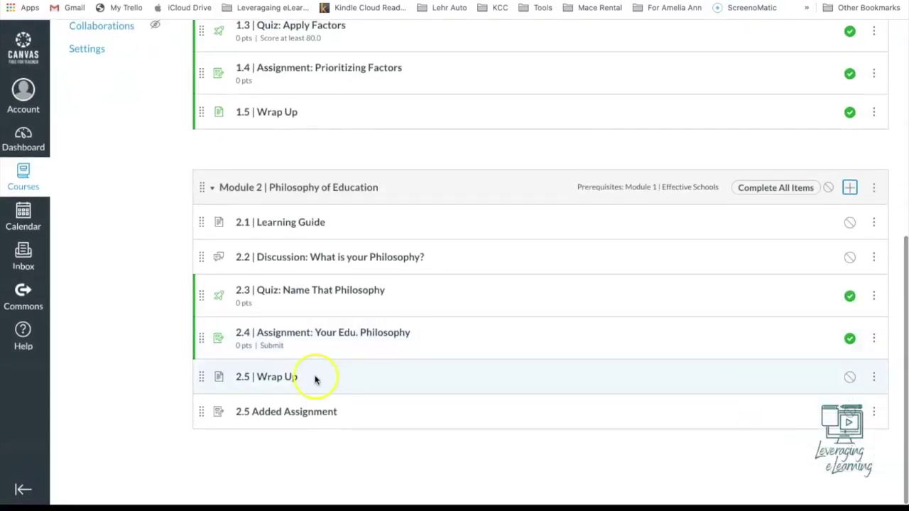
{"action": "left_click_drag", "start_coordinate": [200, 411], "coordinate": [196, 371]}
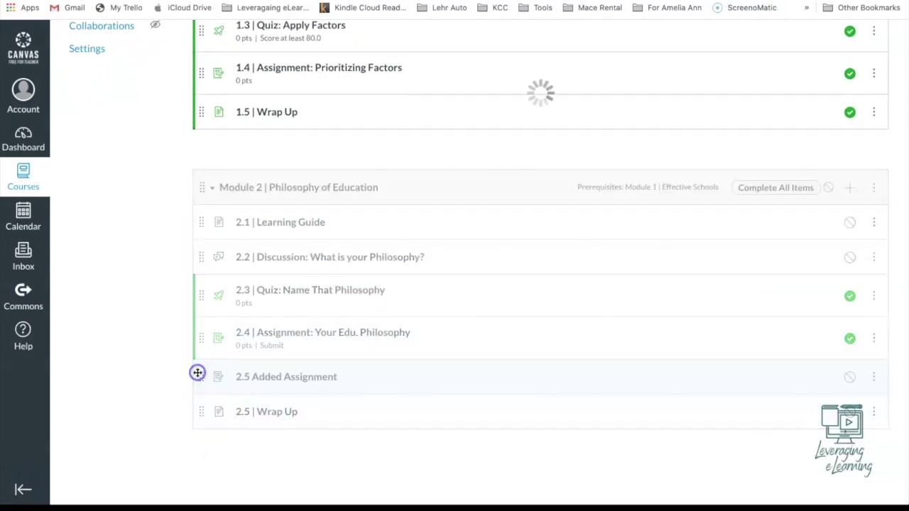
{"action": "left_click", "coordinate": [874, 412]}
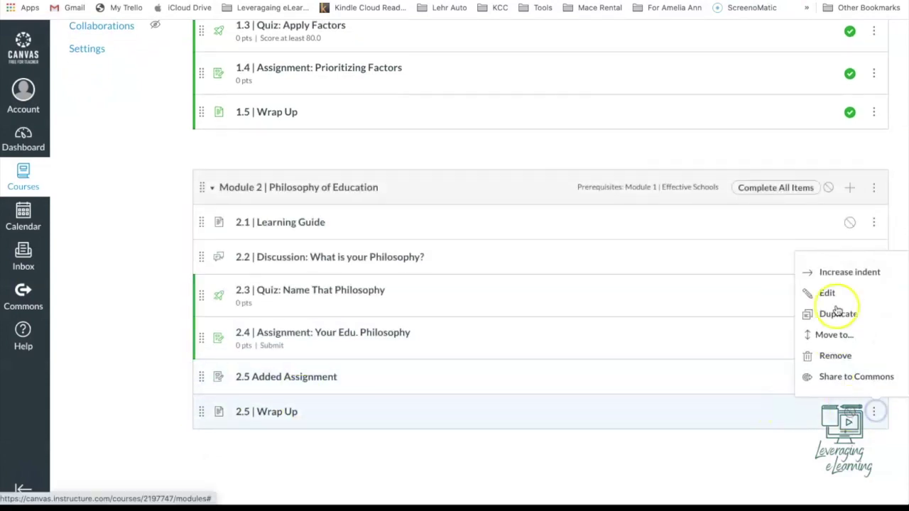
{"action": "left_click", "coordinate": [828, 293]}
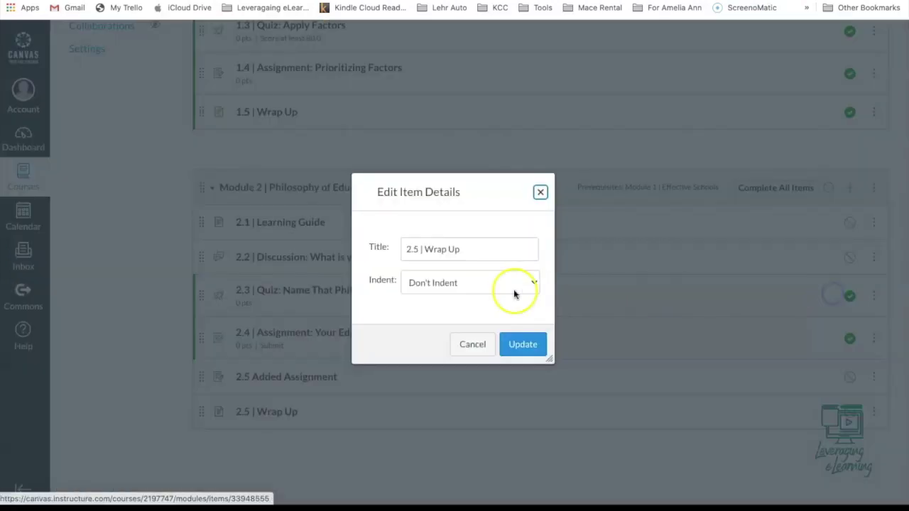
{"action": "left_click", "coordinate": [417, 248]}
{"action": "key", "text": "BackSpace"}
{"action": "type", "text": "6"}
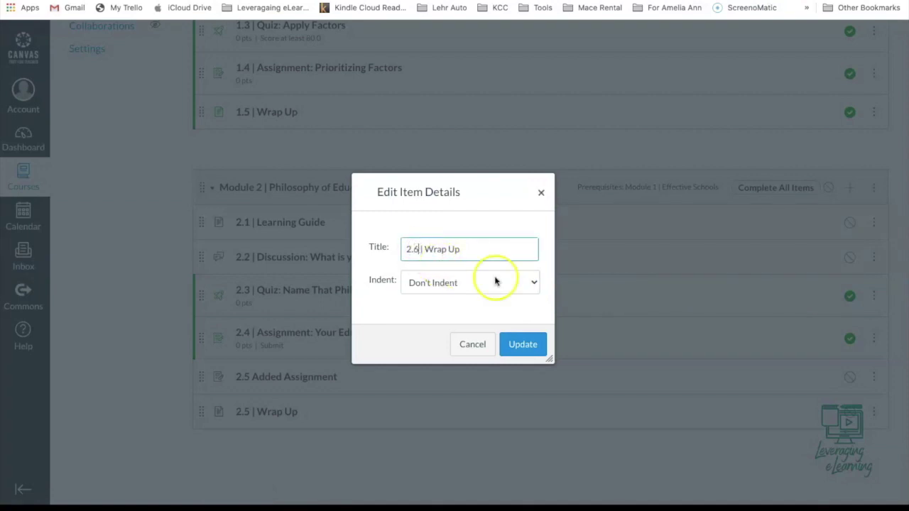
{"action": "left_click", "coordinate": [519, 344]}
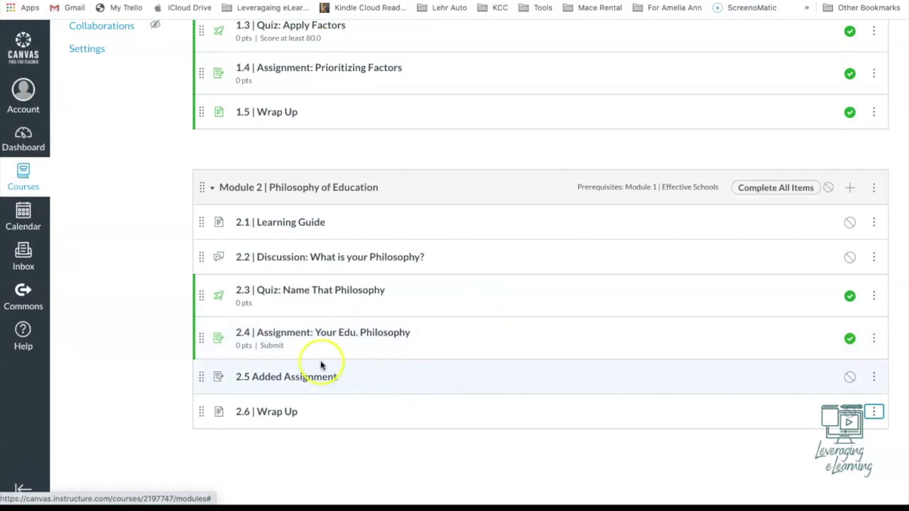
{"action": "left_click", "coordinate": [299, 378]}
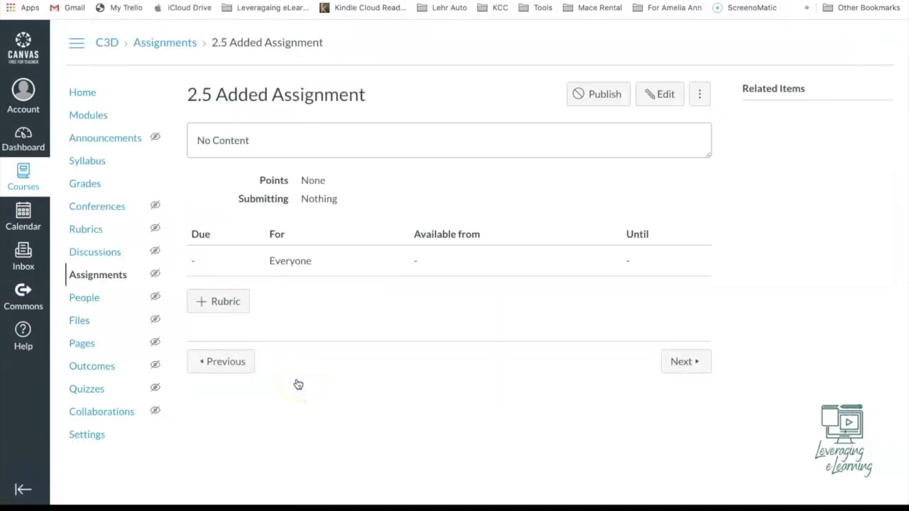
- Set 2.5 Added Assignment's Assignment Group to Assignments in its edit settings
{"action": "left_click", "coordinate": [668, 95]}
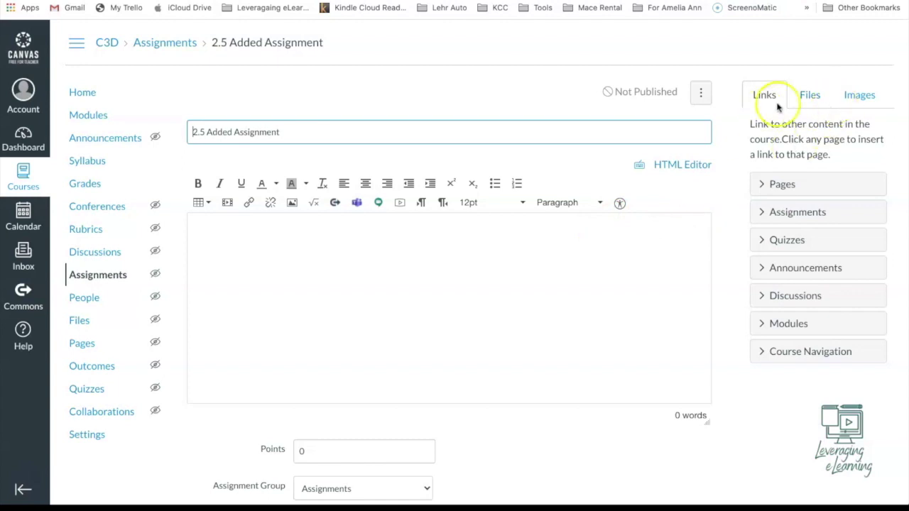
{"action": "scroll", "coordinate": [567, 258], "scroll_direction": "down", "scroll_amount": 3}
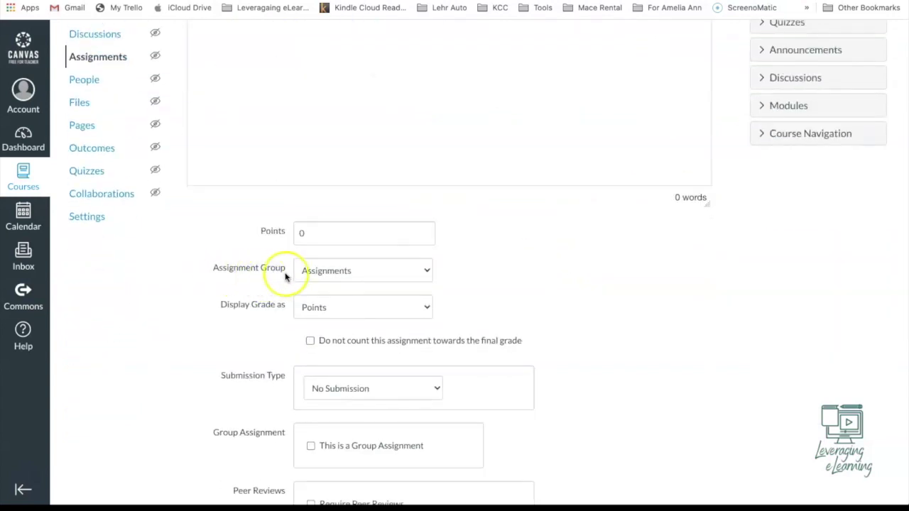
{"action": "left_click", "coordinate": [420, 267]}
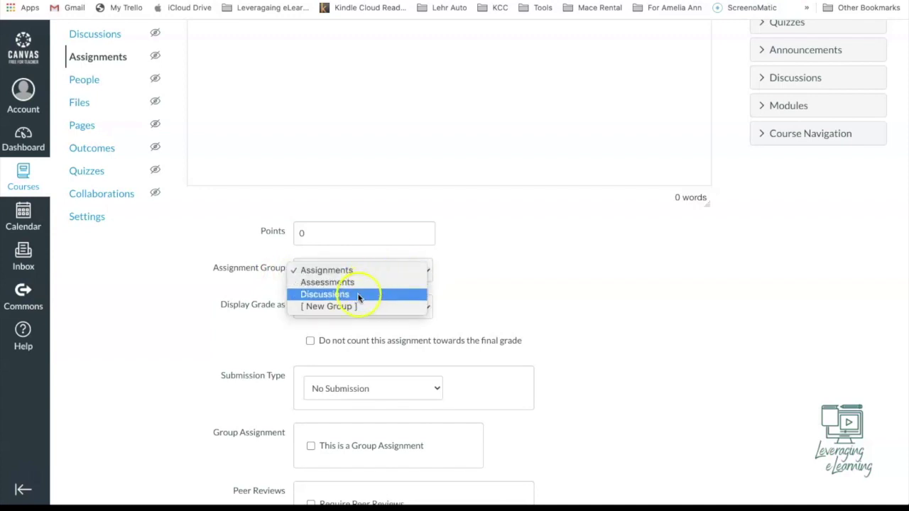
{"action": "left_click", "coordinate": [359, 271]}
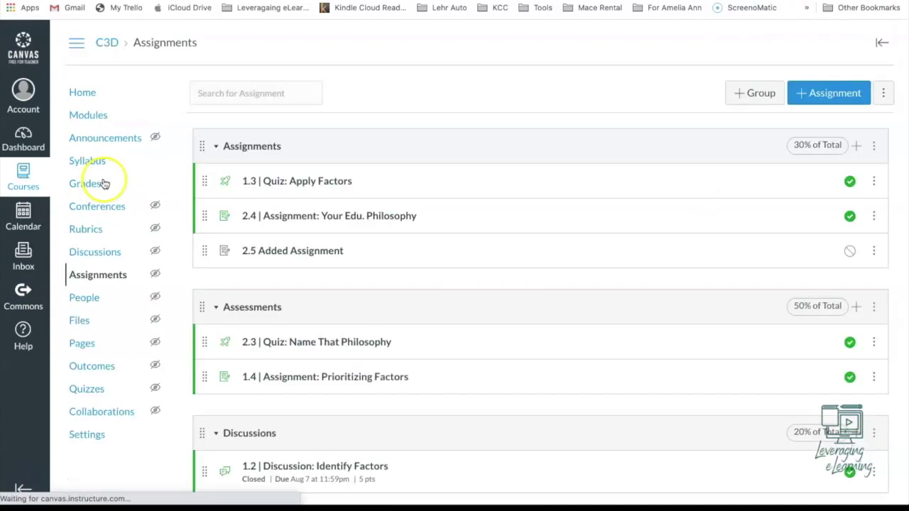
{"action": "scroll", "coordinate": [507, 102], "scroll_direction": "down", "scroll_amount": 1}
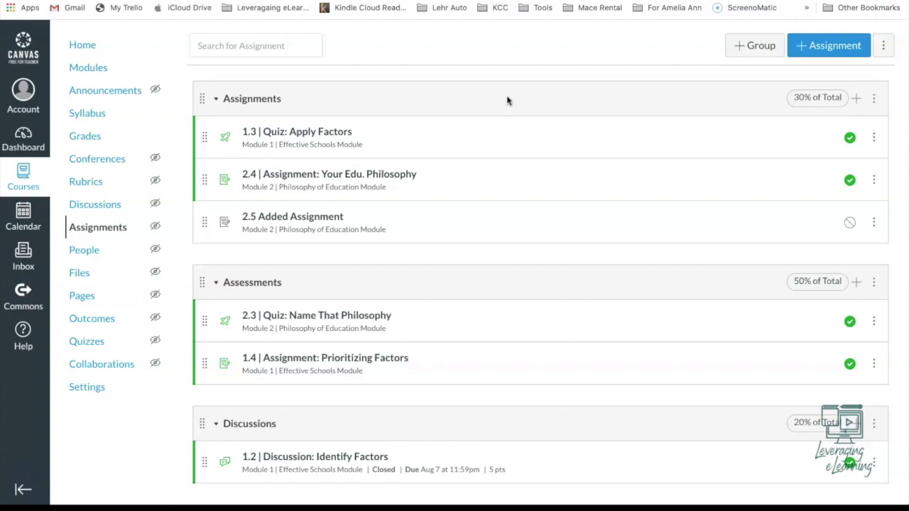
{"action": "left_click", "coordinate": [537, 54]}
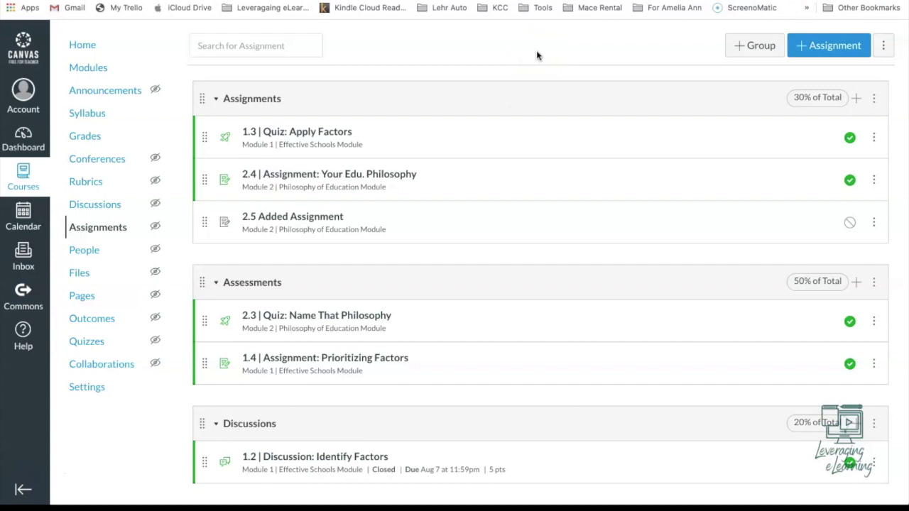